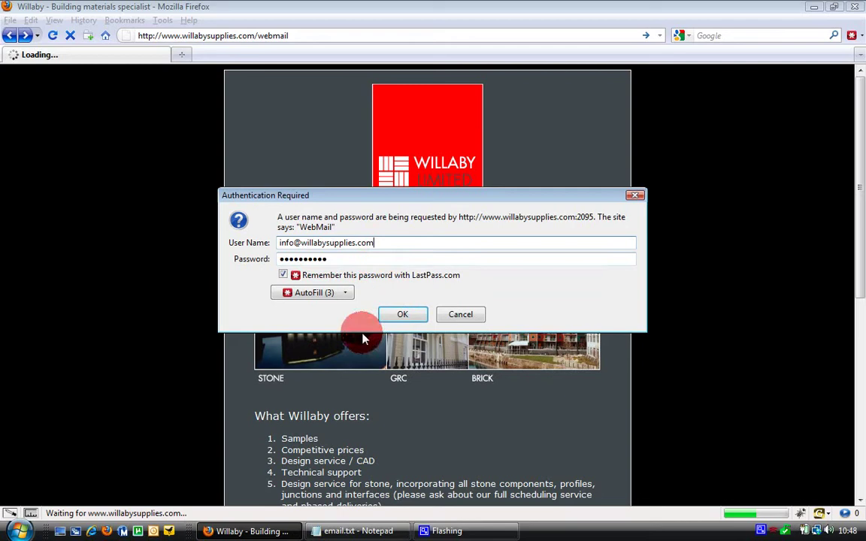
- Log in to the info mailbox and dismiss the Secunia security notification
left_click(397, 316)
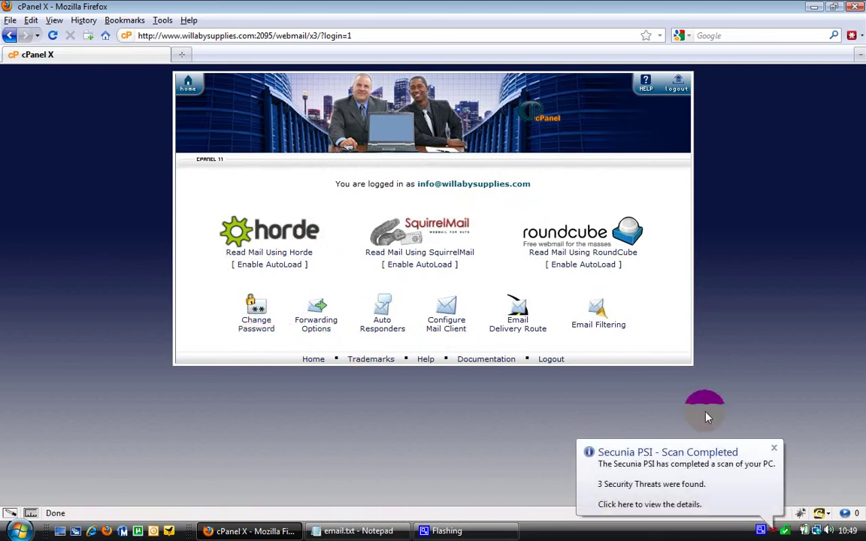
left_click(774, 448)
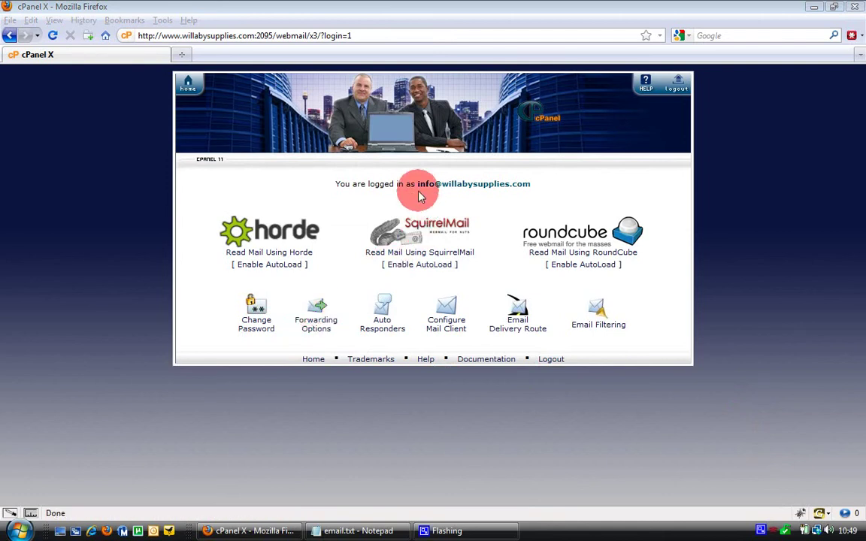
left_click_drag(419, 186, 531, 187)
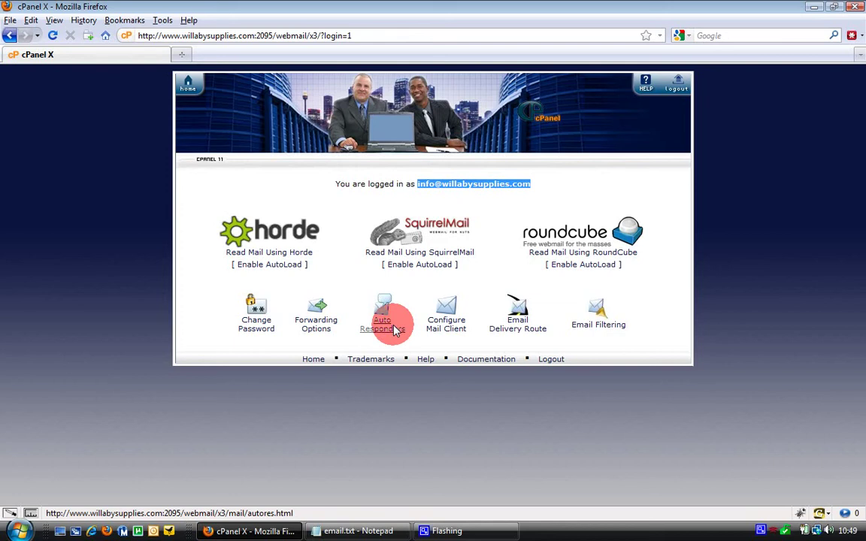
left_click(445, 325)
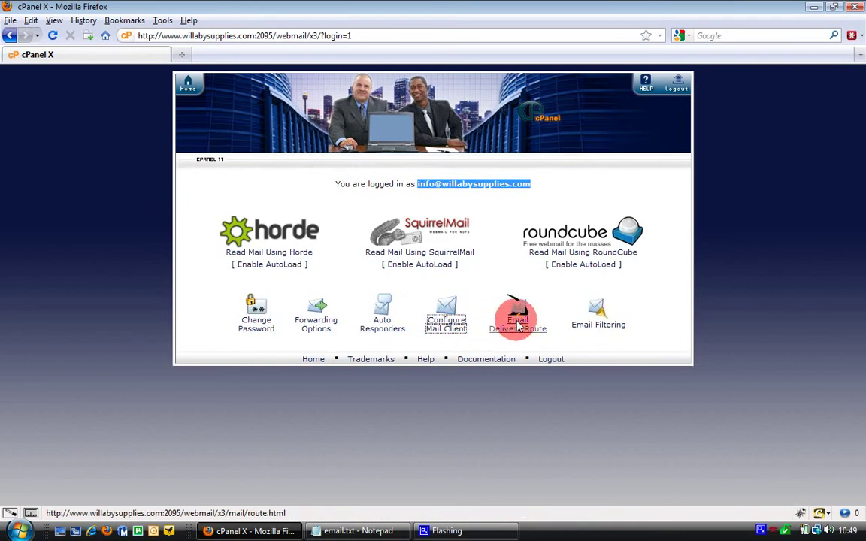
left_click(383, 325)
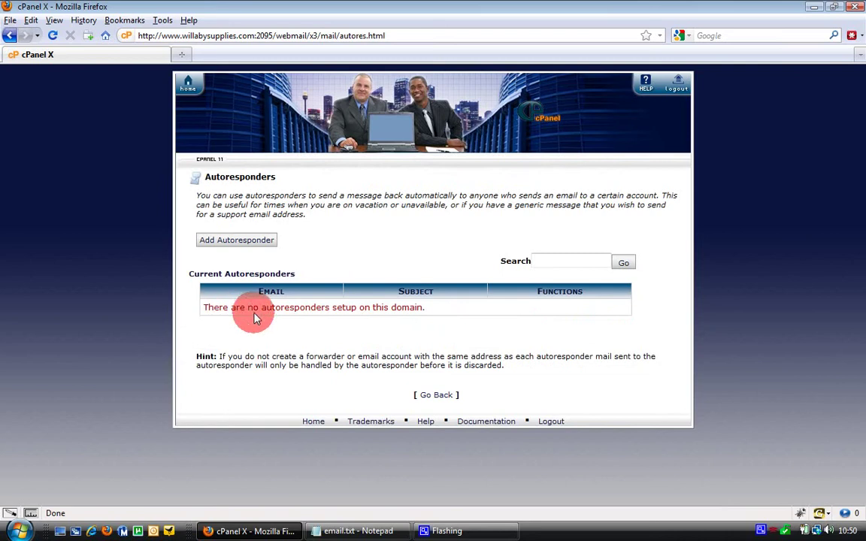
- Start a new autoresponder, review the tag help, and scroll down to the From field
left_click(243, 239)
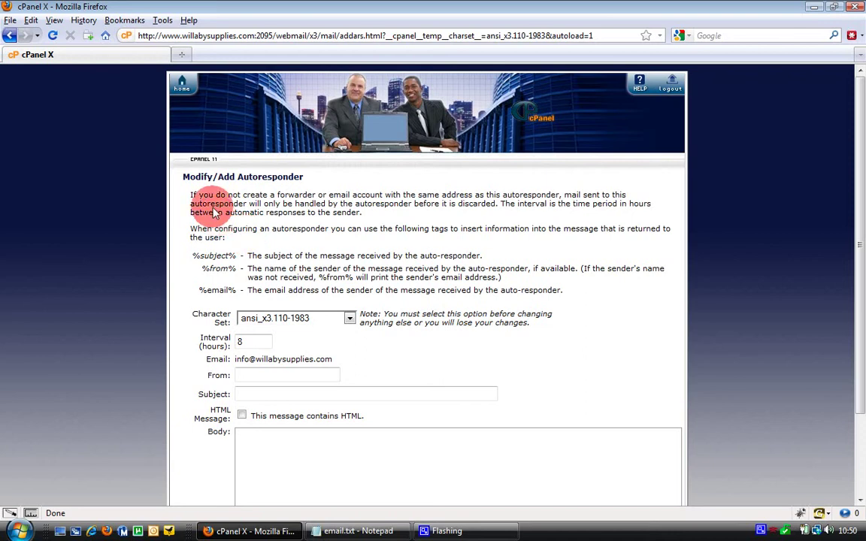
left_click_drag(190, 197, 575, 295)
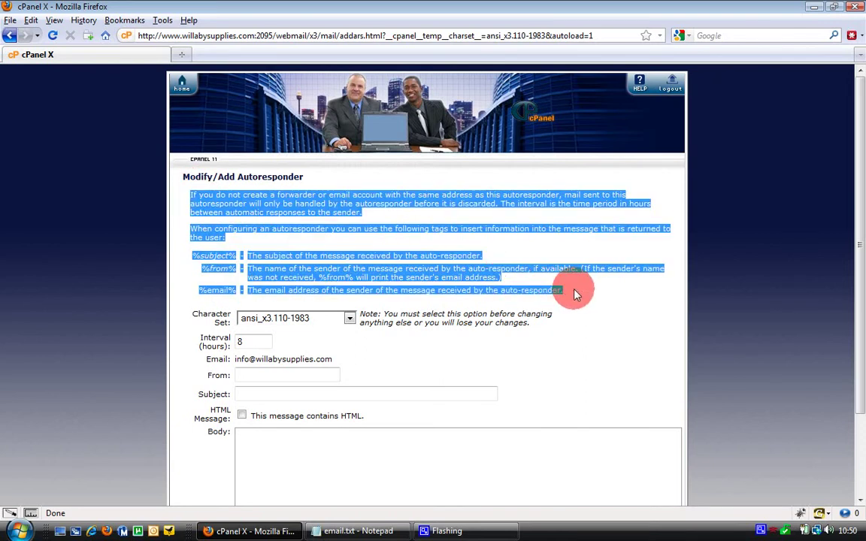
left_click(552, 341)
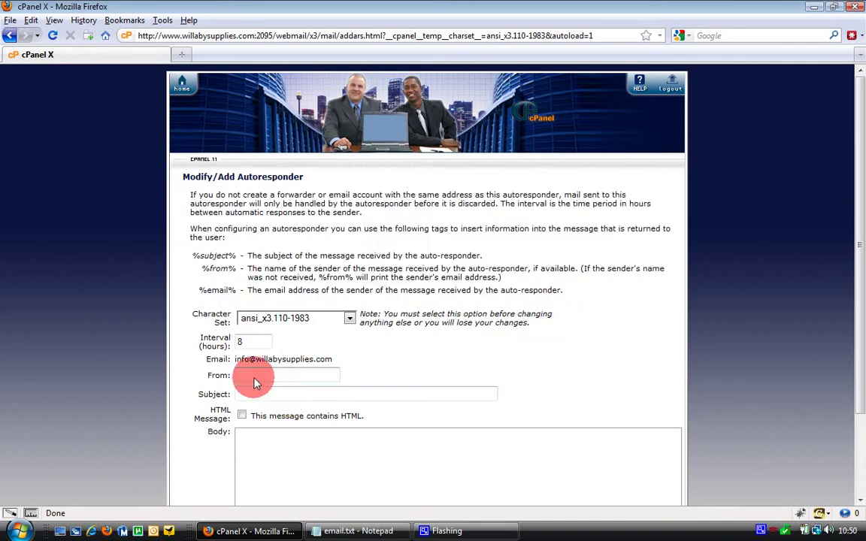
left_click(861, 500)
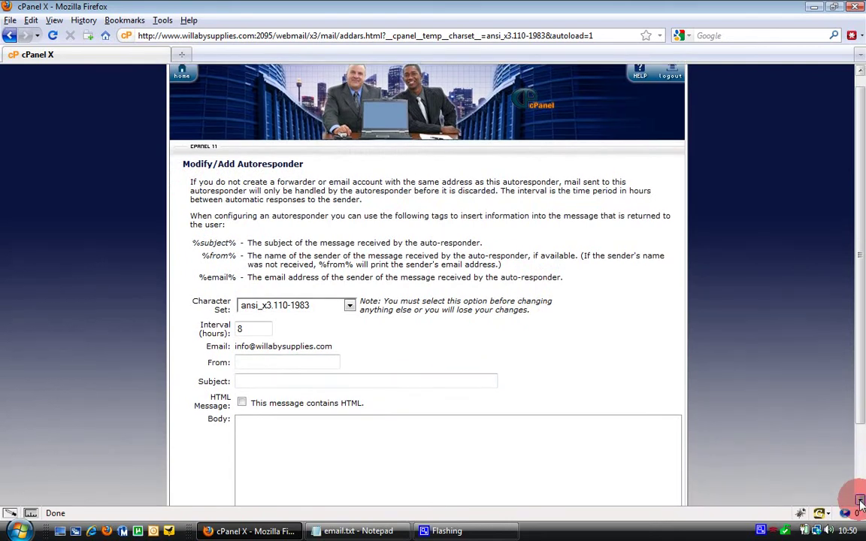
scroll(861, 501, "down", 4)
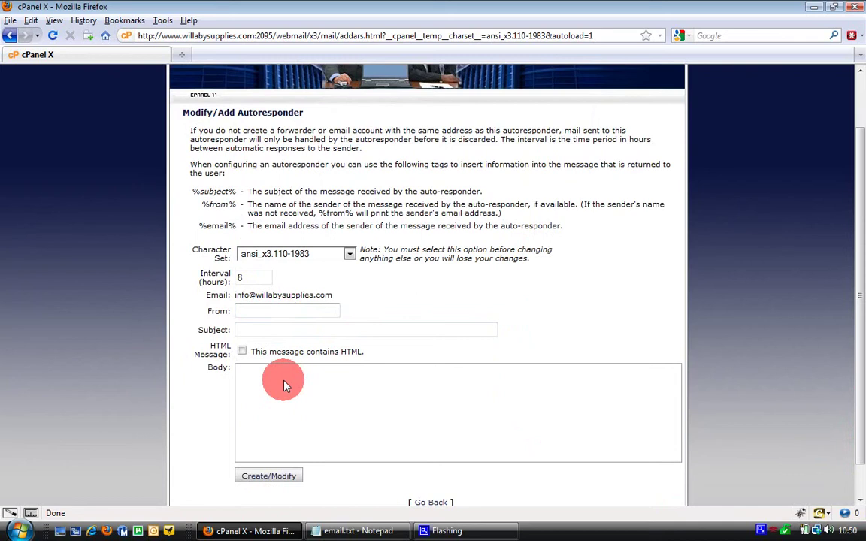
left_click(253, 312)
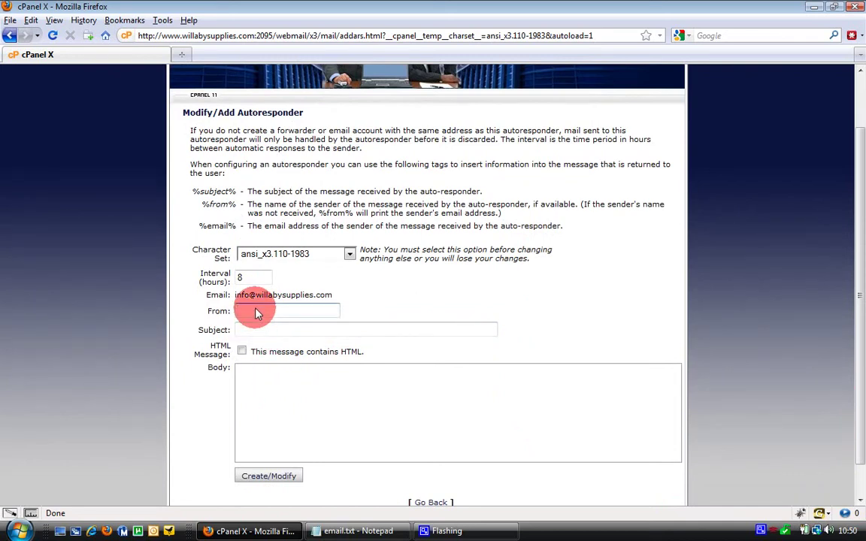
- Enter the sender's name in From and 'Out of Office: %subject%' as the subject
left_click(254, 331)
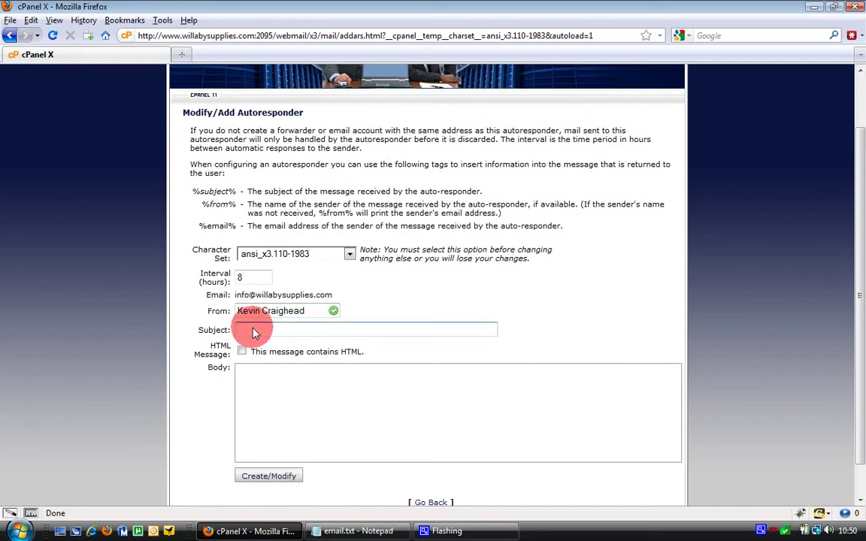
type("Out of Office:")
type("%subject%")
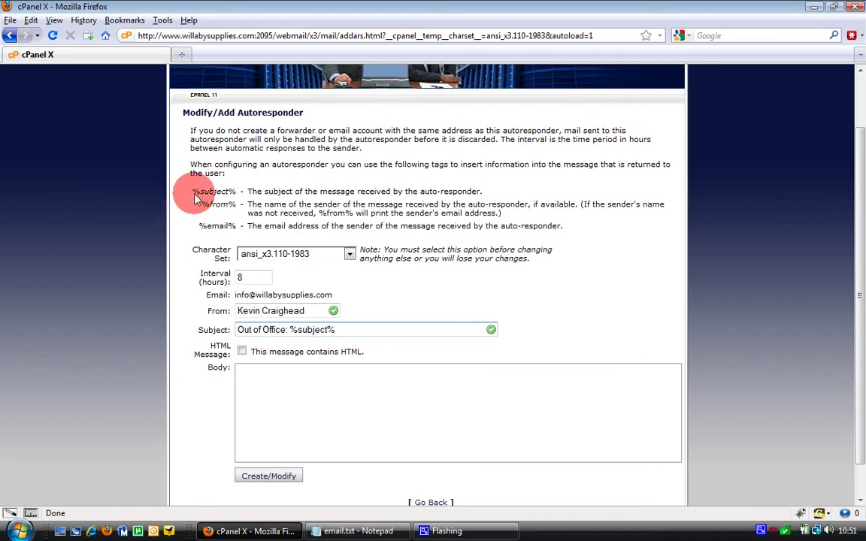
left_click_drag(193, 192, 234, 196)
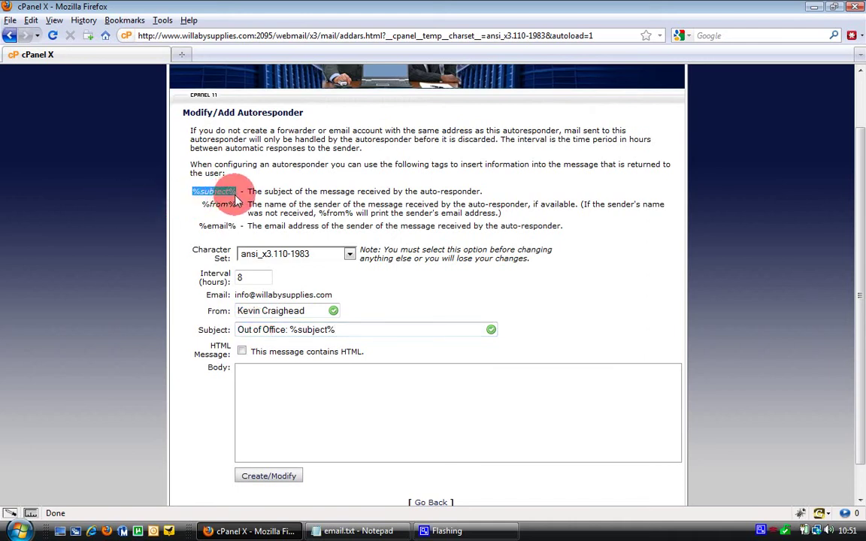
left_click(283, 376)
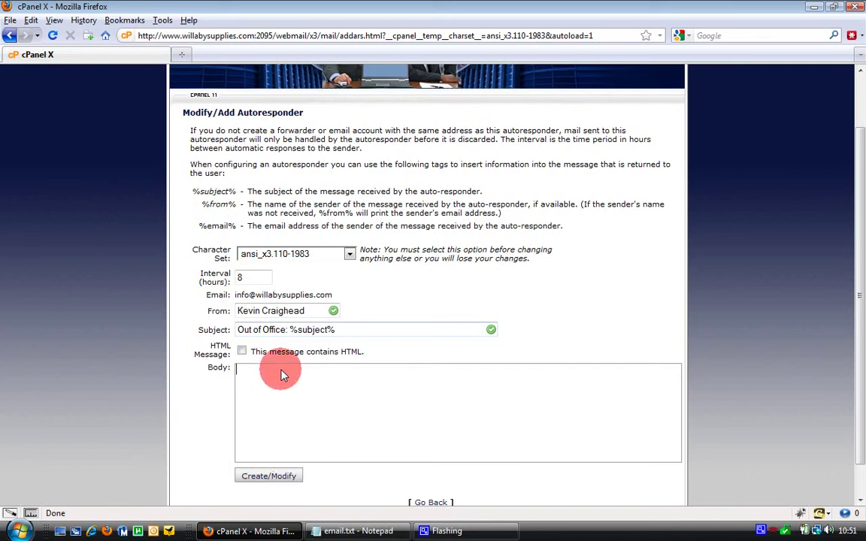
- Copy the prepared out-of-office message from email.txt and paste it into the Body field
left_click(358, 531)
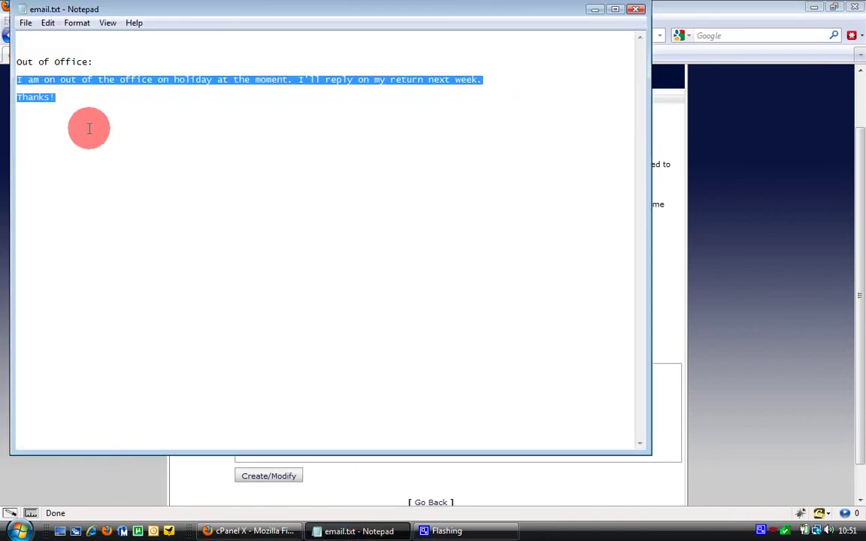
left_click(47, 23)
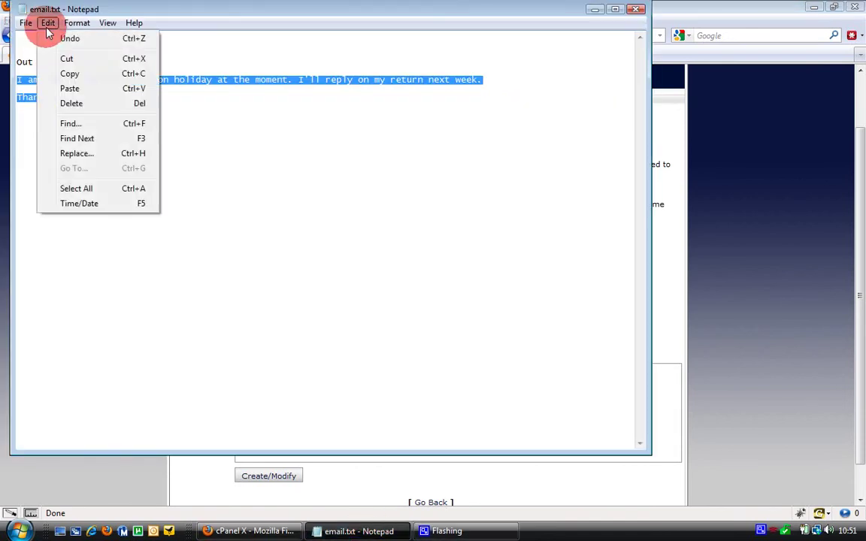
left_click(74, 74)
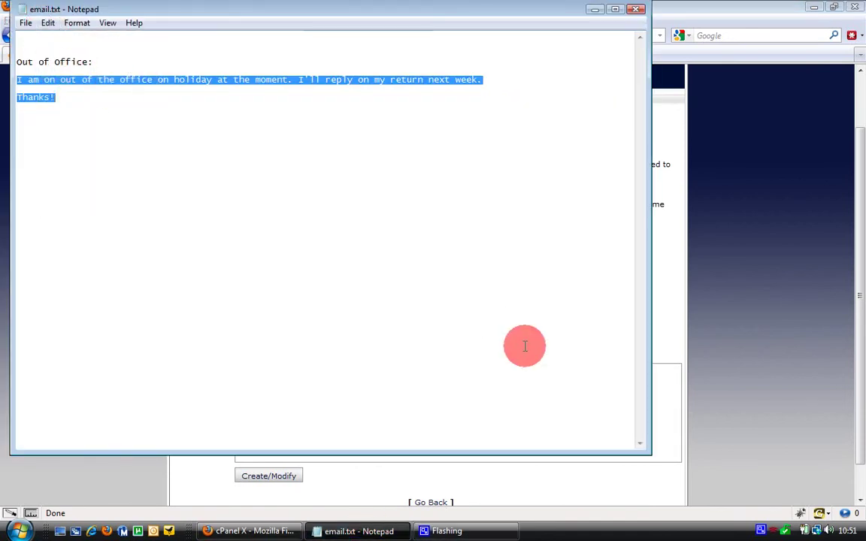
left_click(778, 292)
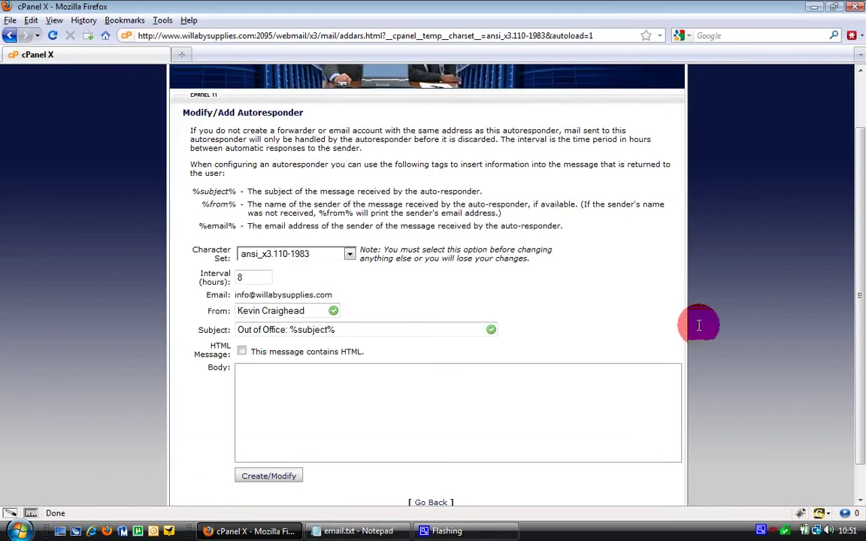
left_click(611, 377)
key("ctrl+v")
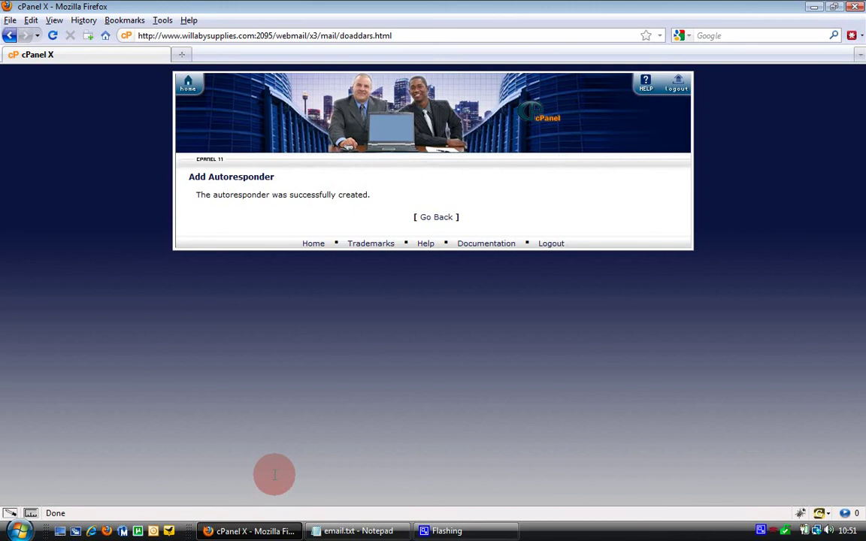
- Return from the autoresponder confirmation to the webmail home page
left_click(429, 217)
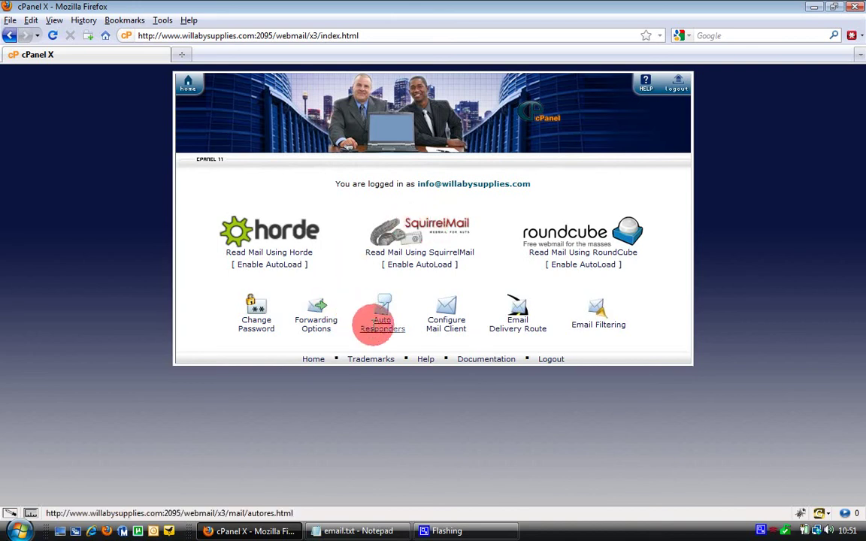
- Delete the info address's autoresponder, confirm with Yes, and go back to the home page
left_click(380, 324)
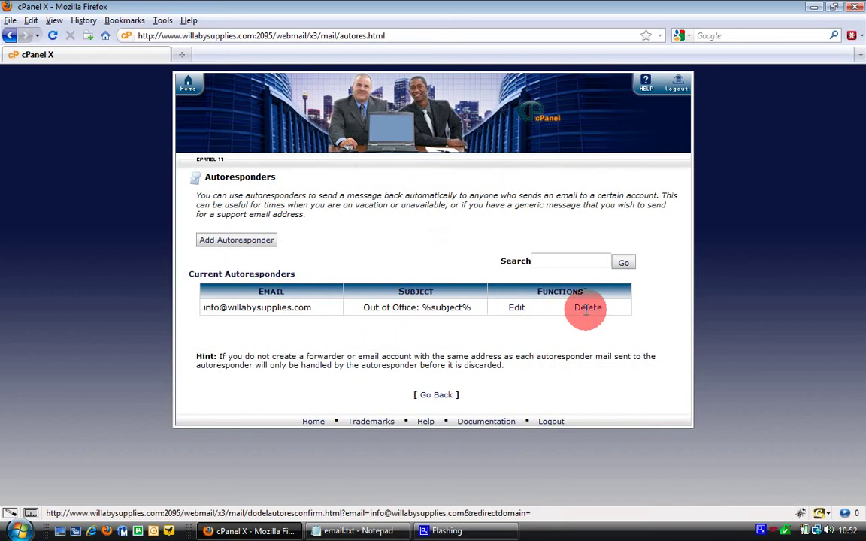
left_click(586, 308)
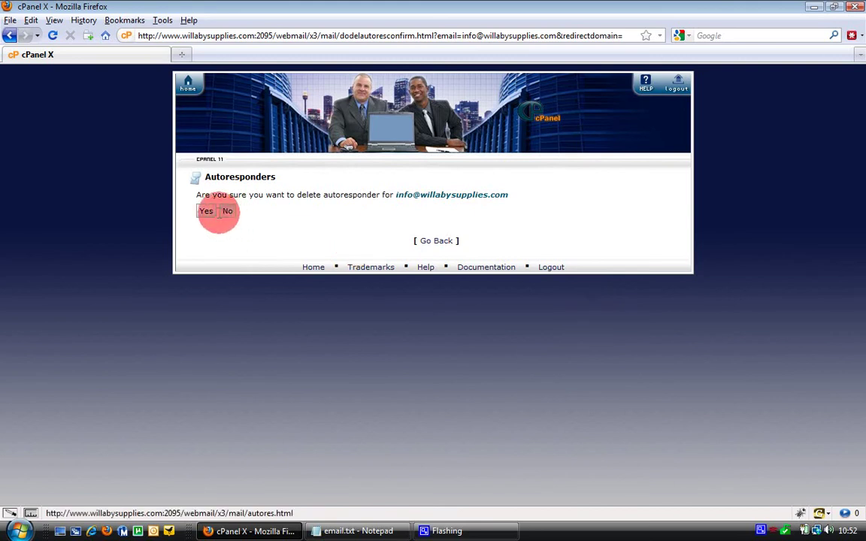
left_click(206, 210)
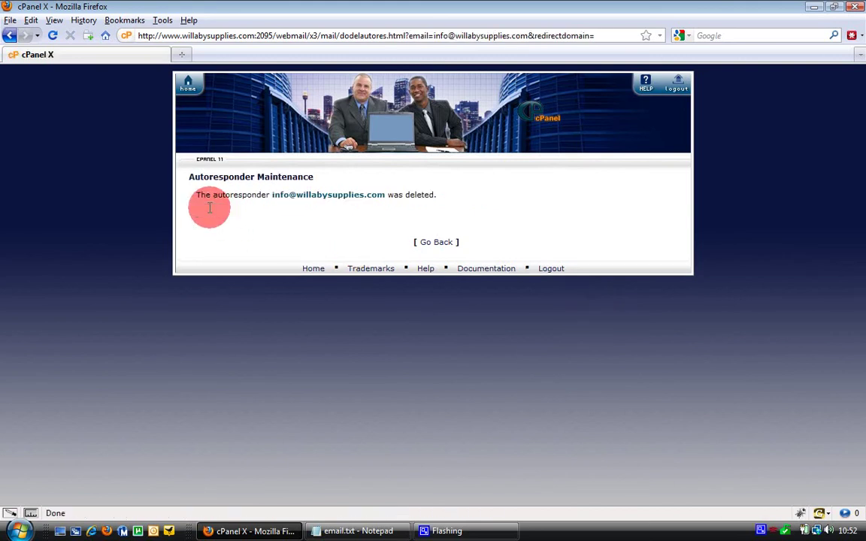
left_click(436, 242)
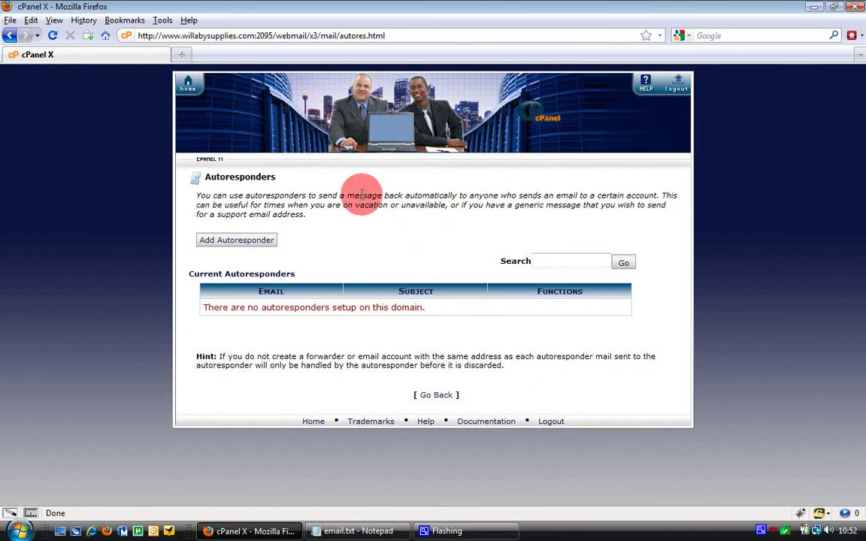
left_click(438, 395)
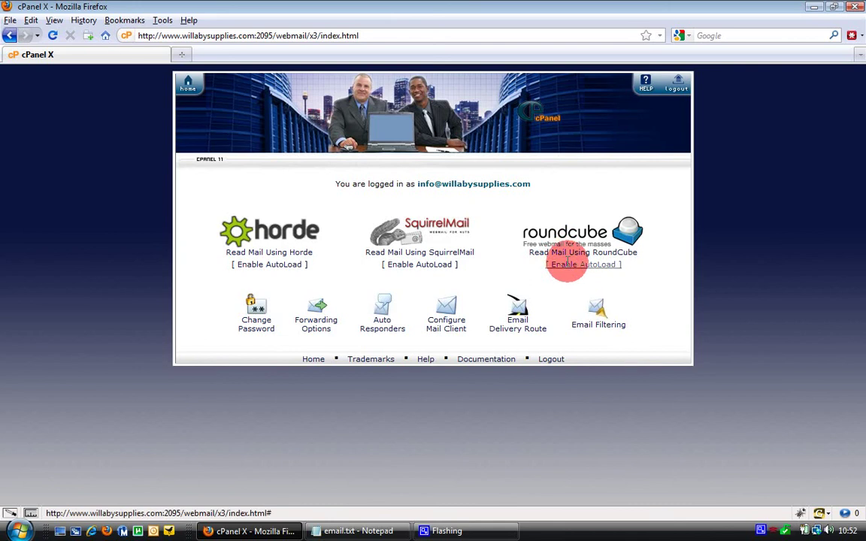
- Cancel the RoundCube AutoLoad prompt and open the info mailbox in RoundCube
left_click(568, 264)
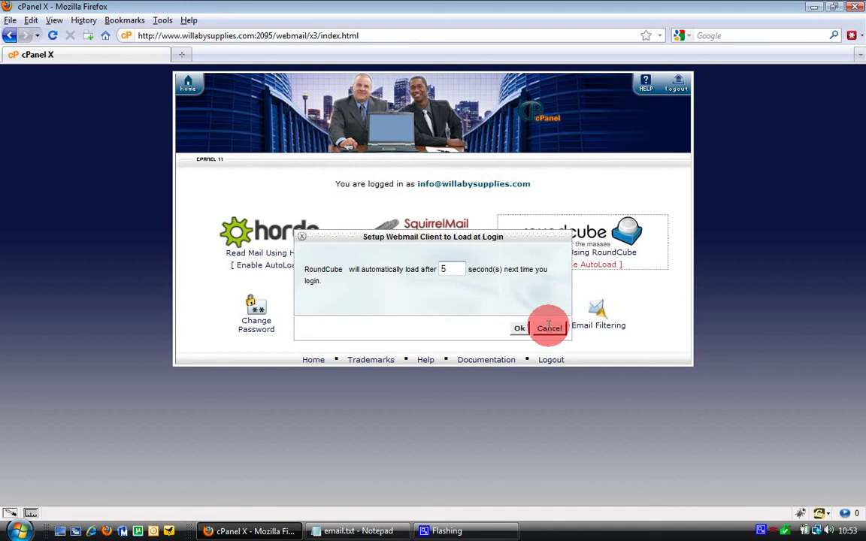
left_click(549, 328)
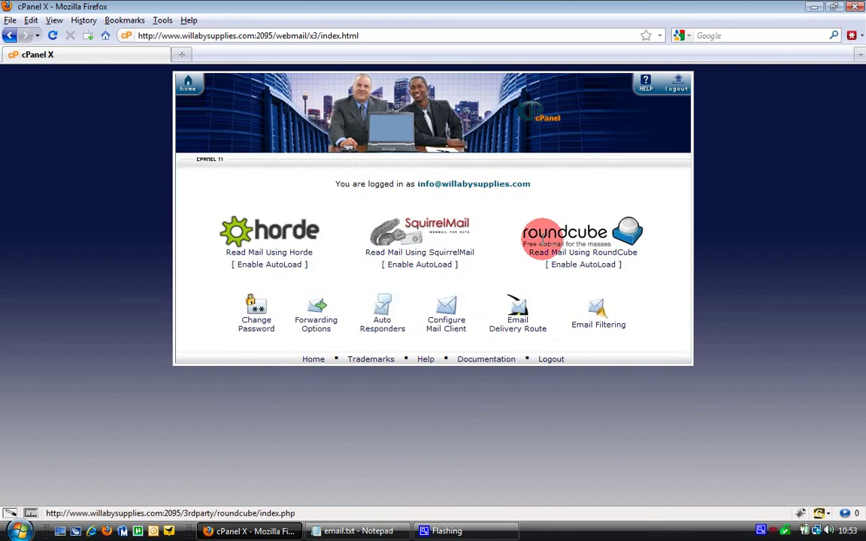
left_click(543, 238)
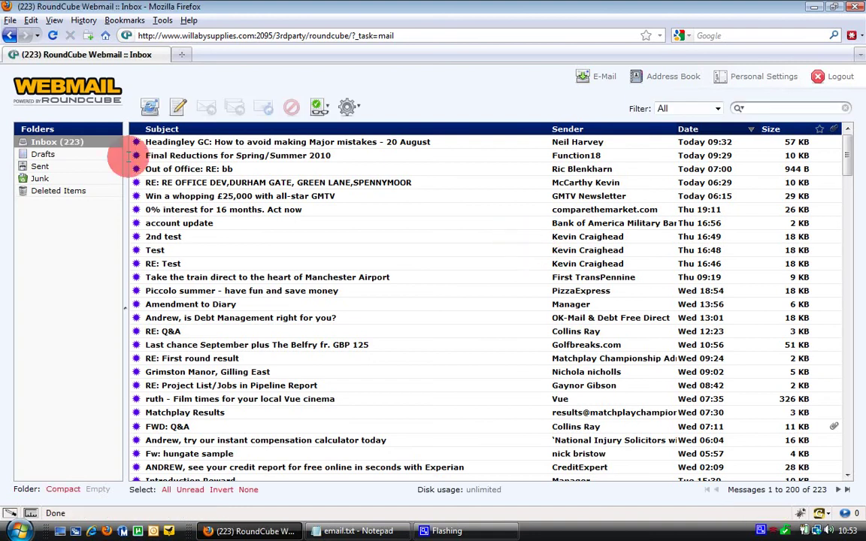
- Check the Drafts, Sent, Junk and Deleted Items folders, return to the Inbox, and log out
left_click(42, 154)
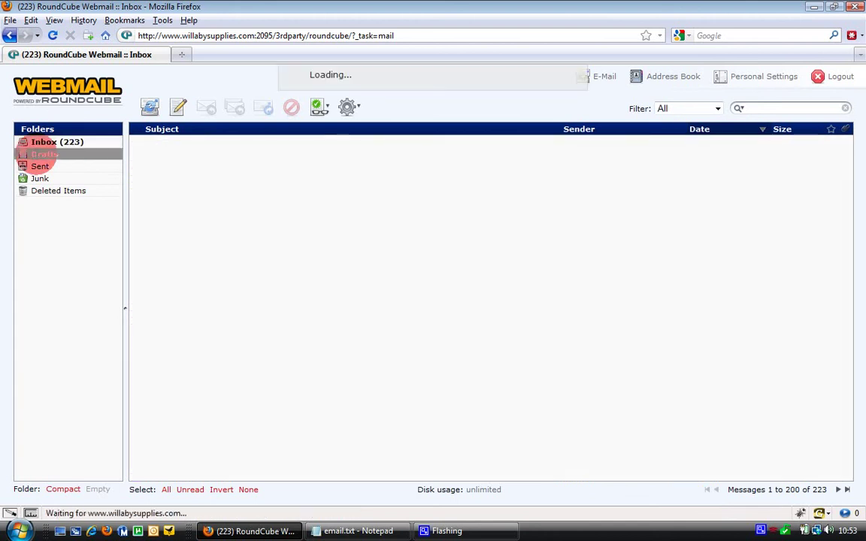
left_click(40, 166)
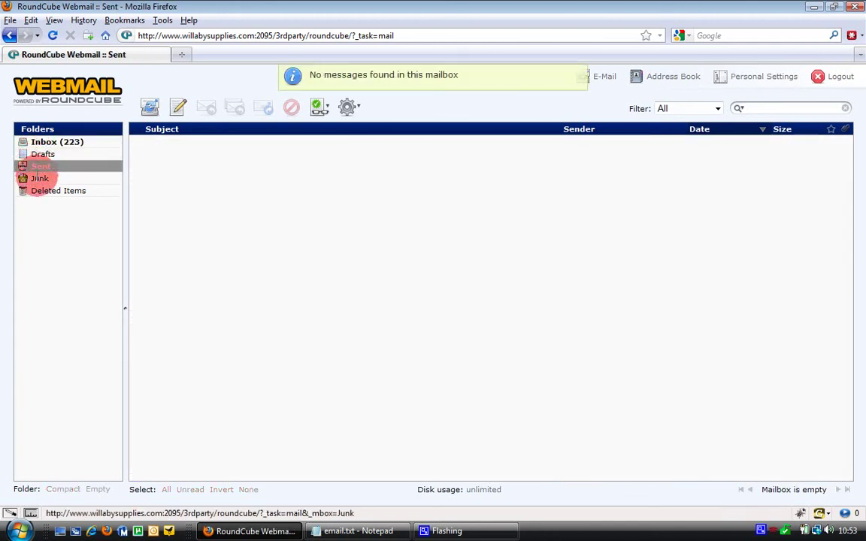
left_click(39, 178)
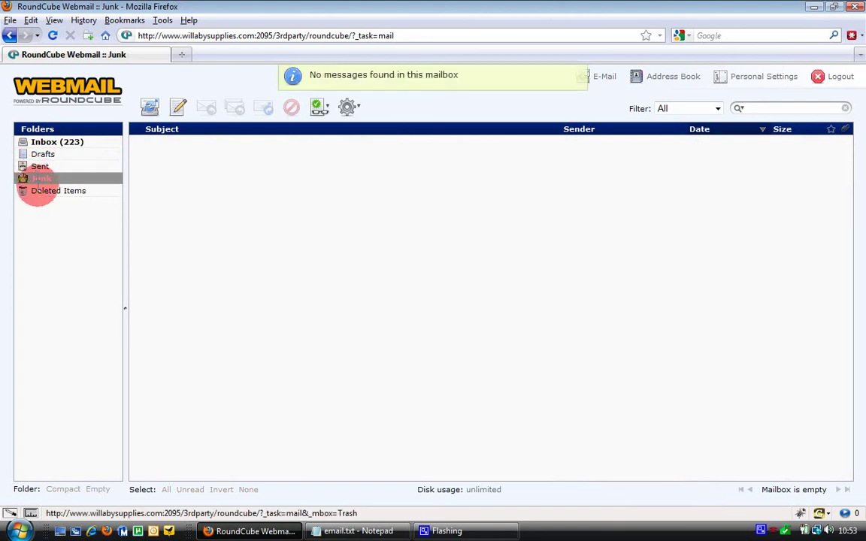
left_click(38, 191)
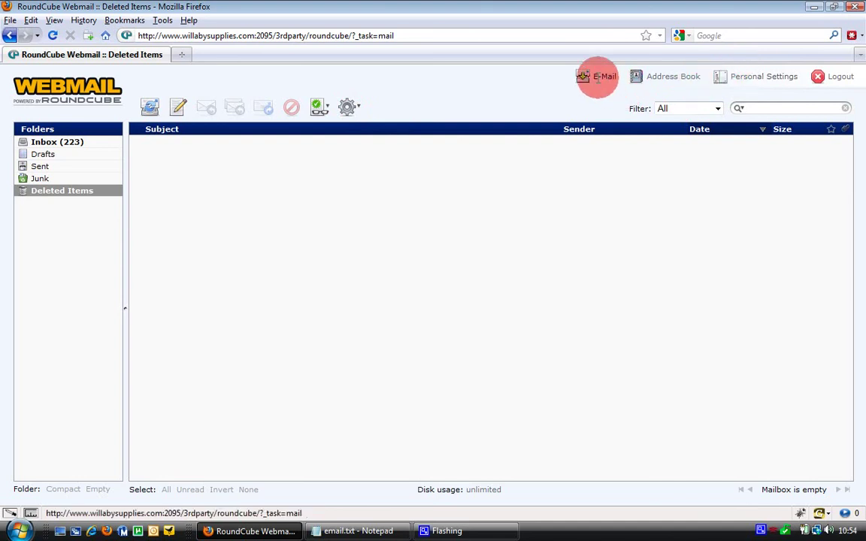
left_click(598, 79)
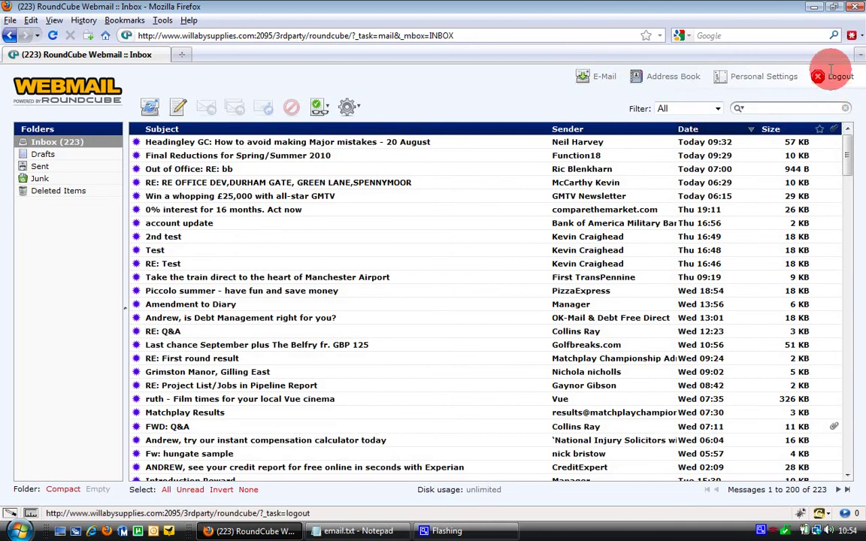
left_click(833, 76)
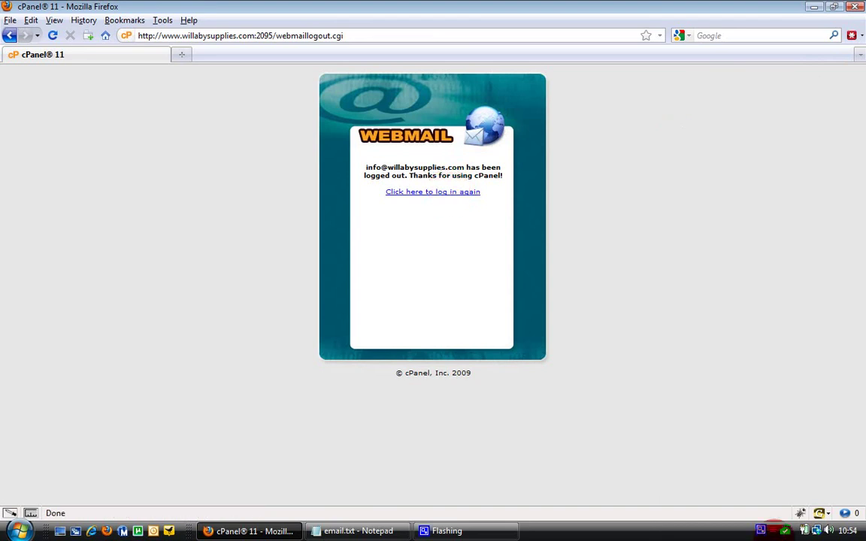
- Acknowledge the cPanel Webmail logout confirmation page
left_click(762, 531)
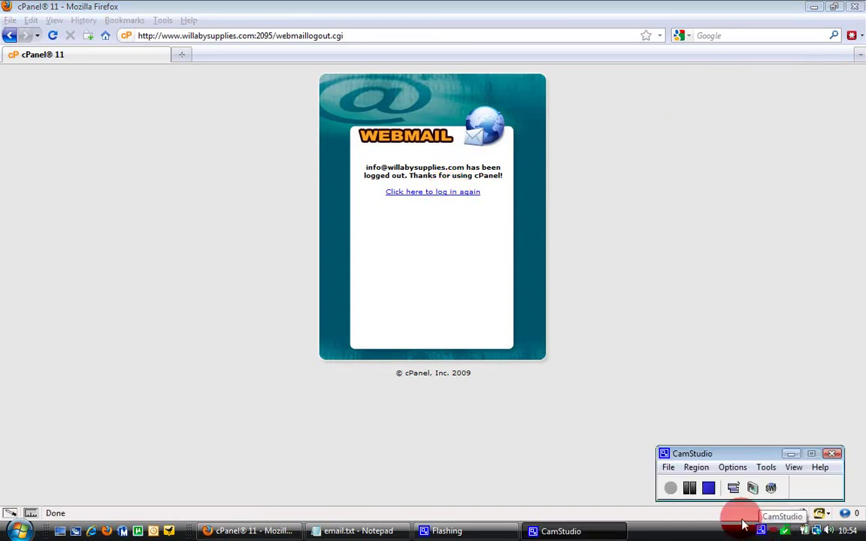